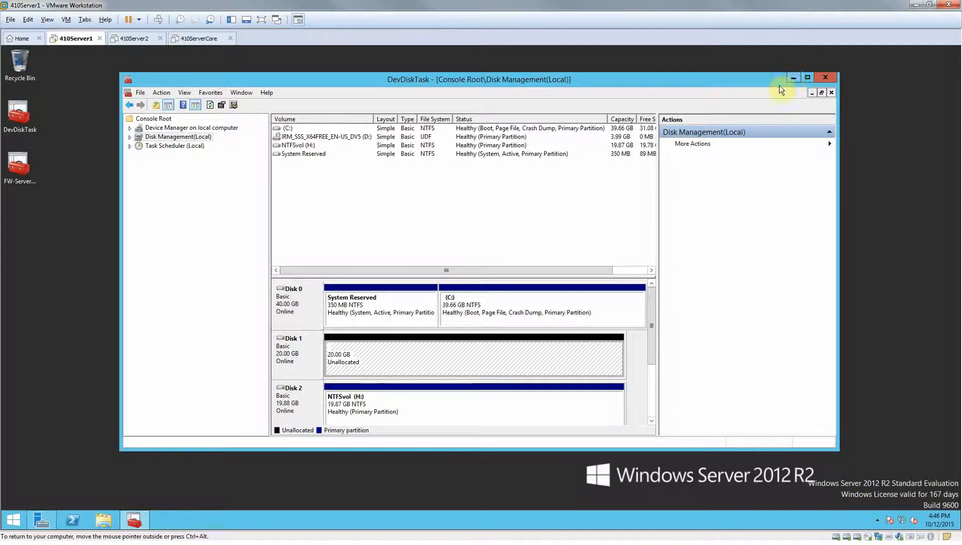
Minimise the DevDiskTask console and search the Start screen for "computer".
left_click(792, 77)
left_click(13, 519)
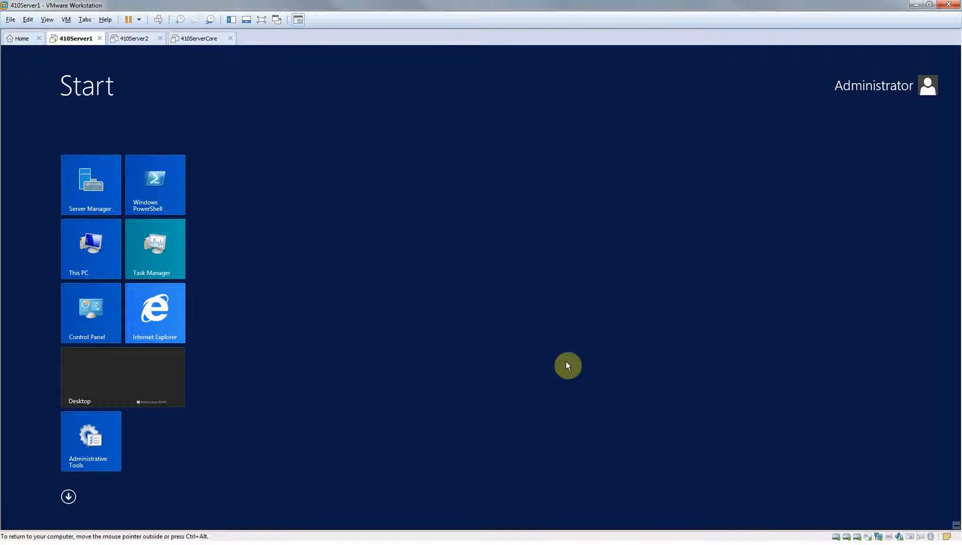
type("copm")
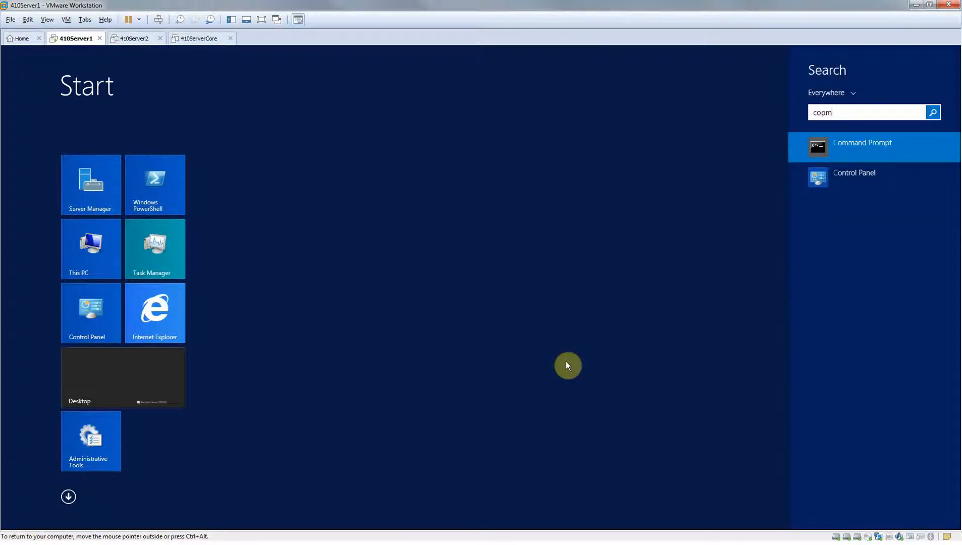
key("BackSpace")
key("BackSpace")
key("BackSpace")
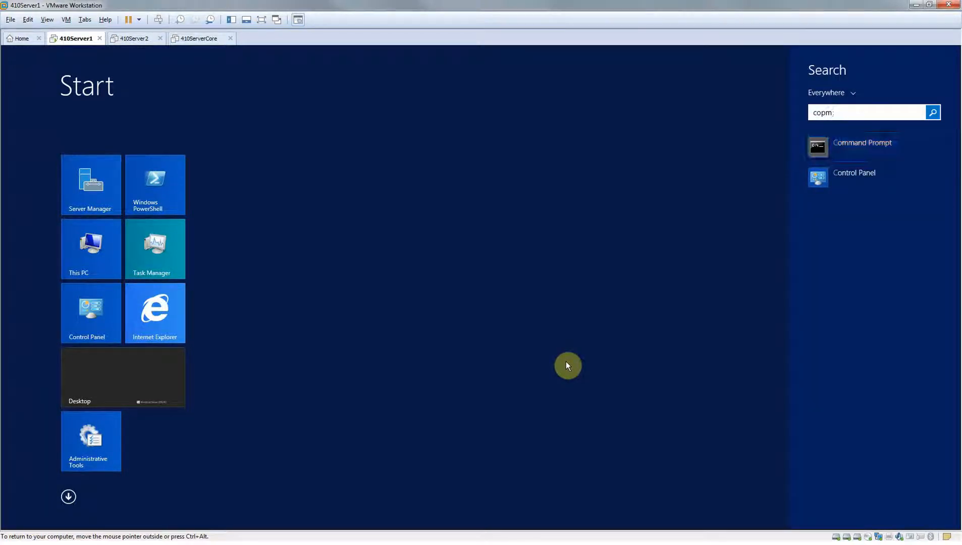
type("omputer")
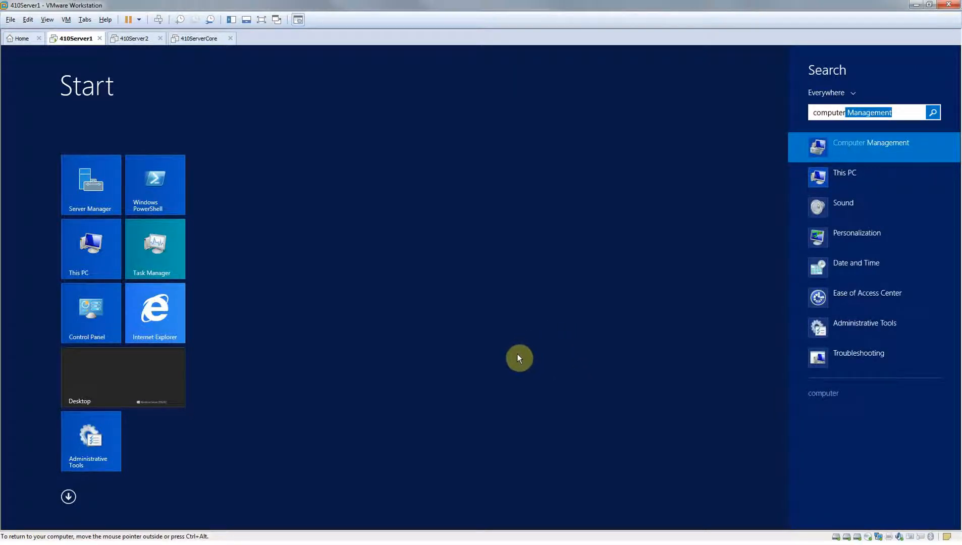
Return to the DevDiskTask console and examine each volume listed under Disk Management.
left_click(69, 500)
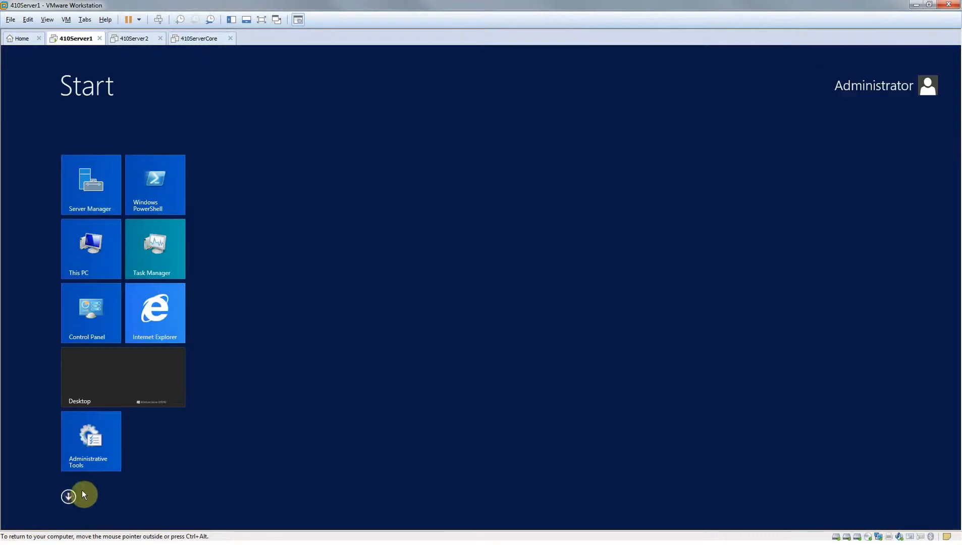
left_click(103, 384)
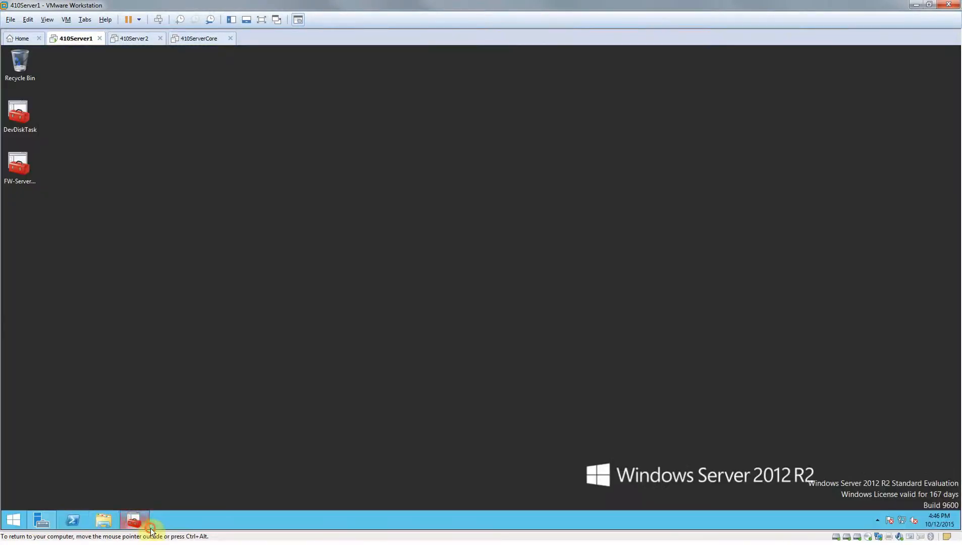
left_click(129, 518)
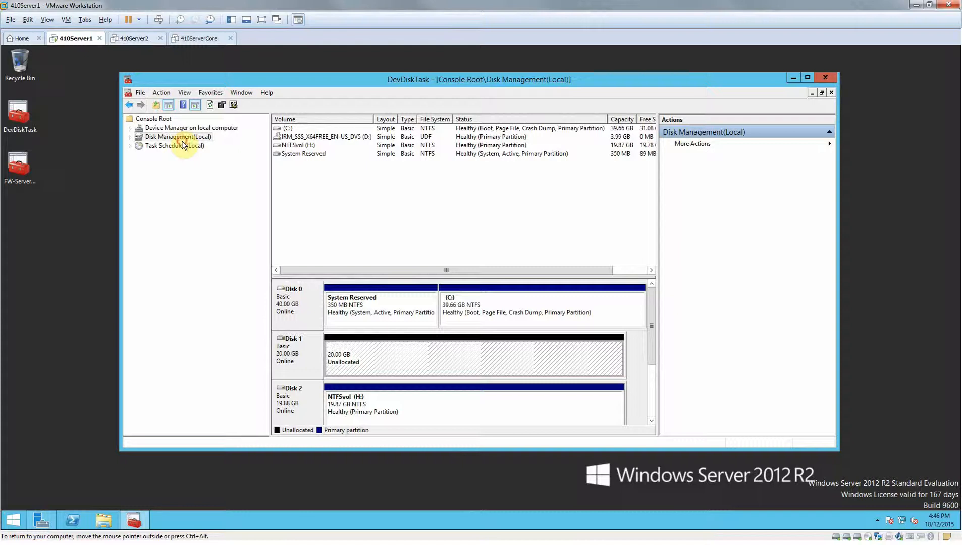
left_click(182, 139)
left_click(307, 154)
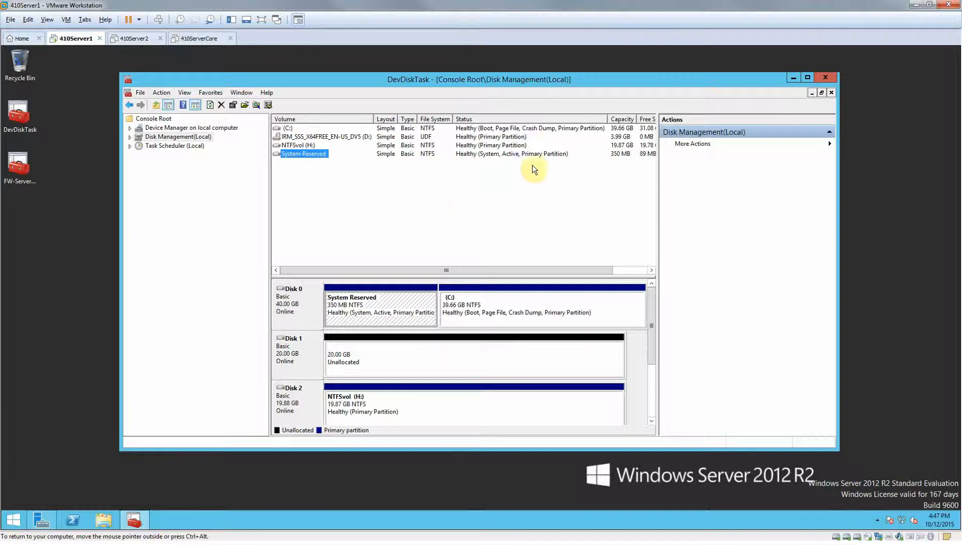
key("ctrl+alt")
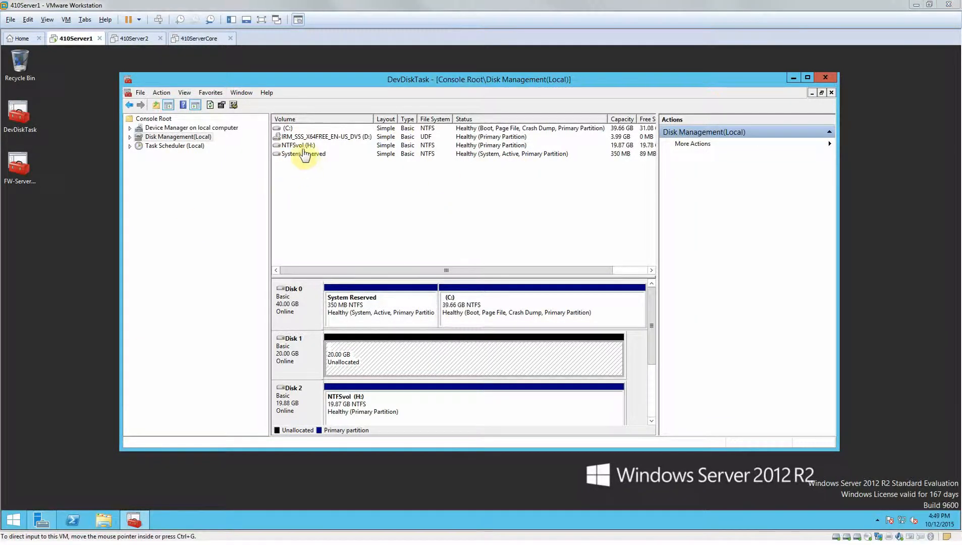
left_click(305, 154)
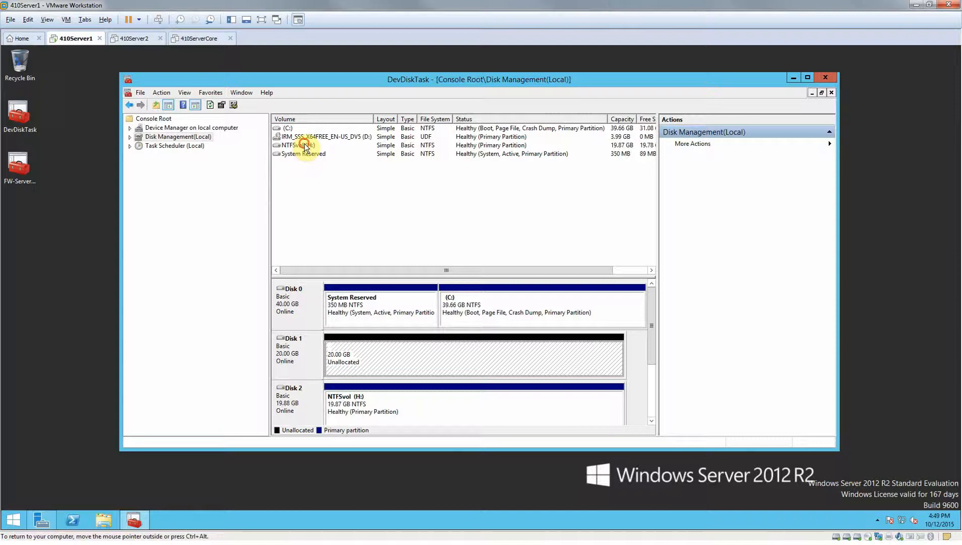
left_click(305, 145)
left_click(300, 139)
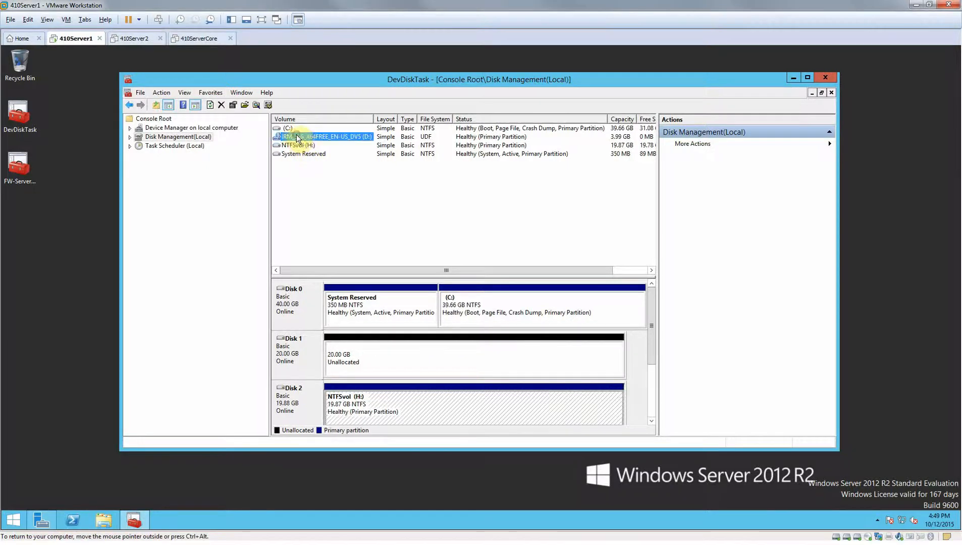
left_click(287, 128)
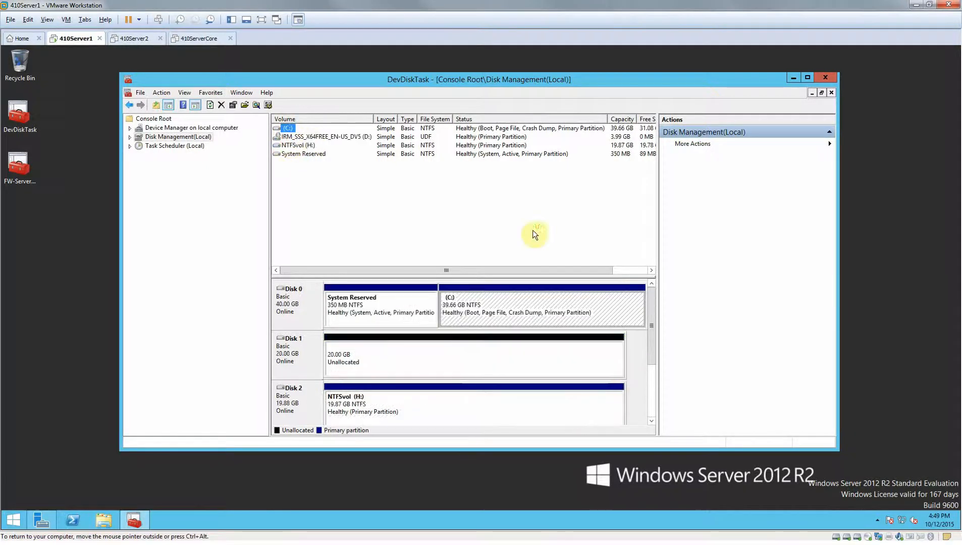
Begin a new simple volume in Disk 1's unallocated space, with a size of 20477 MB and drive letter E.
left_click(491, 360)
right_click(444, 353)
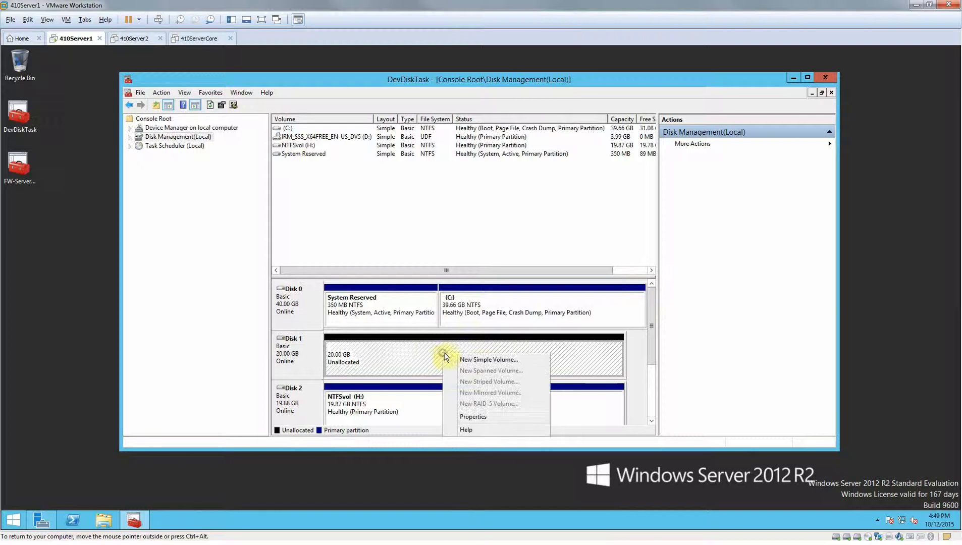
left_click(495, 360)
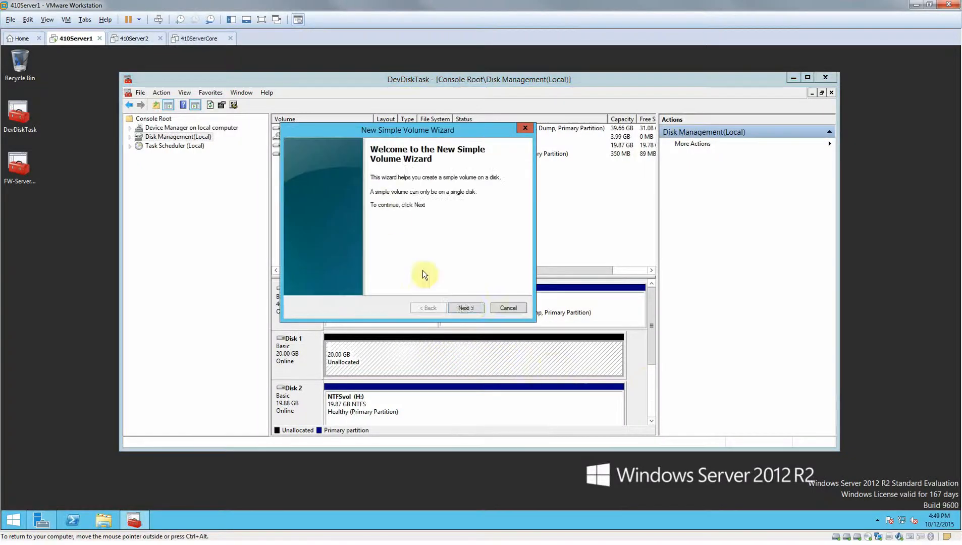
left_click(465, 307)
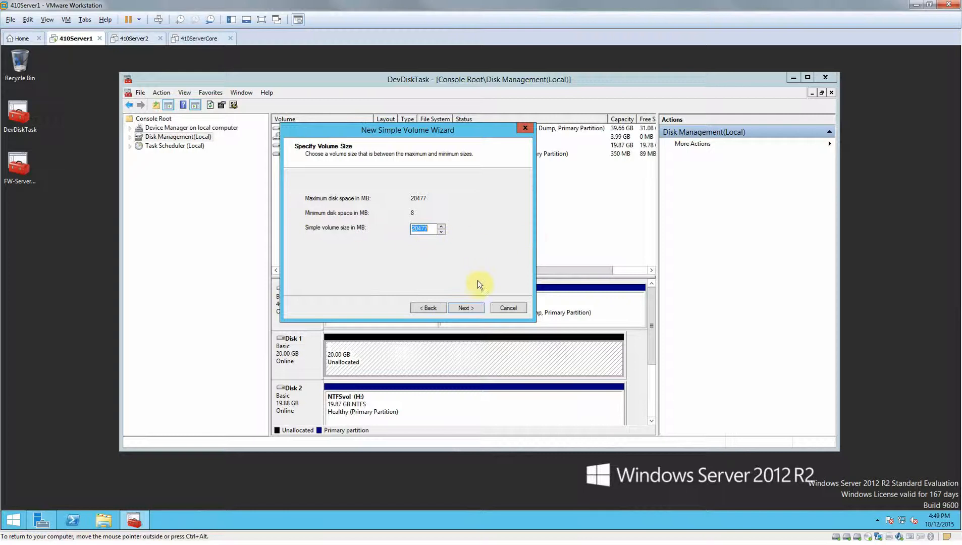
left_click(478, 315)
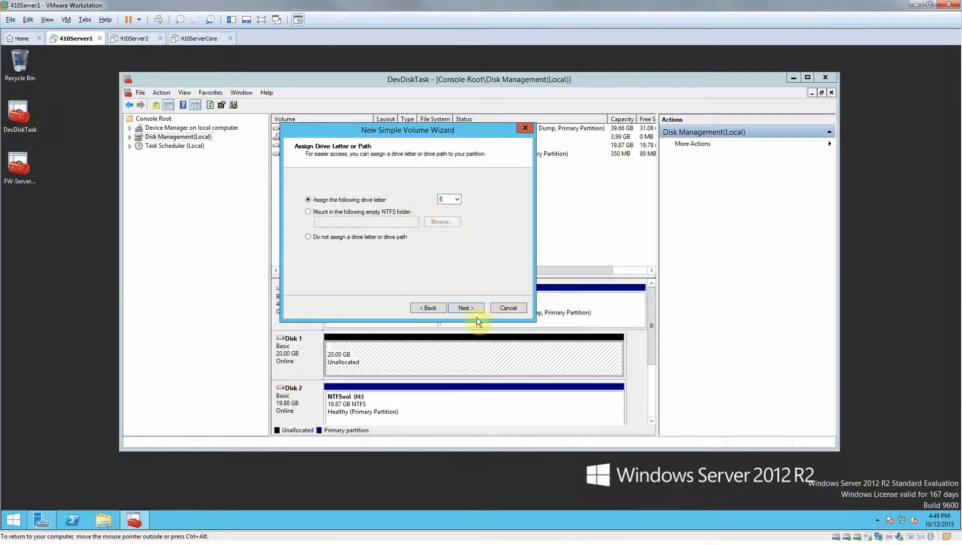
left_click(471, 309)
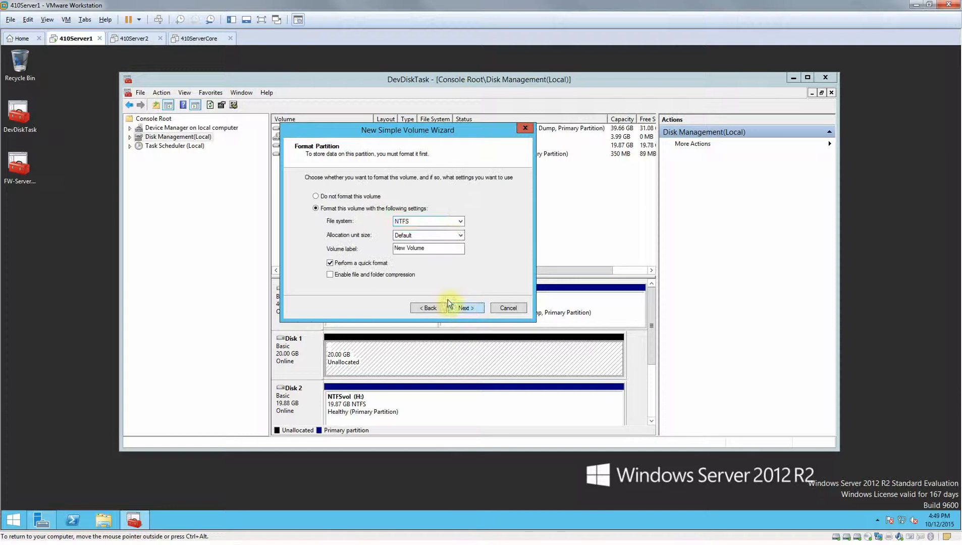
Choose FAT32 as the new volume's file system and finish creating it with a quick format.
left_click(456, 224)
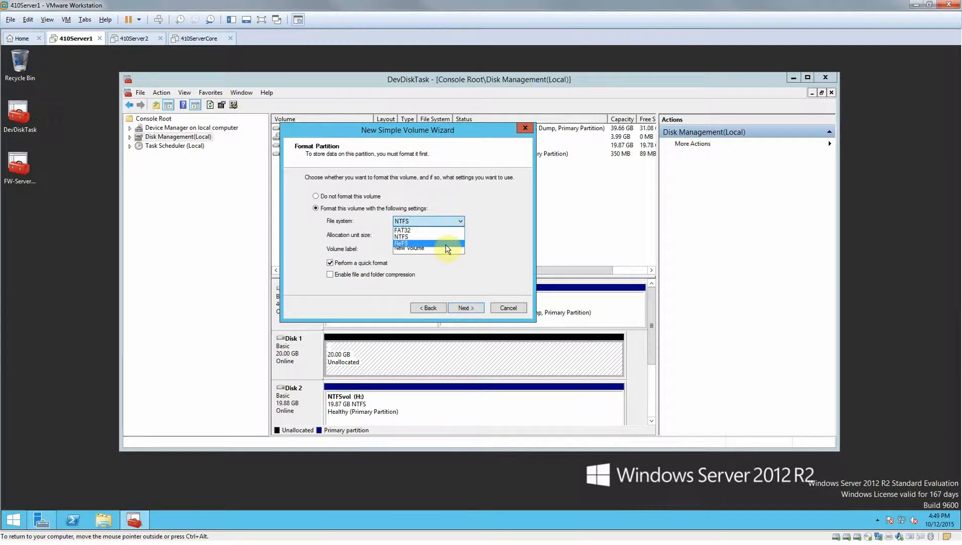
left_click(444, 231)
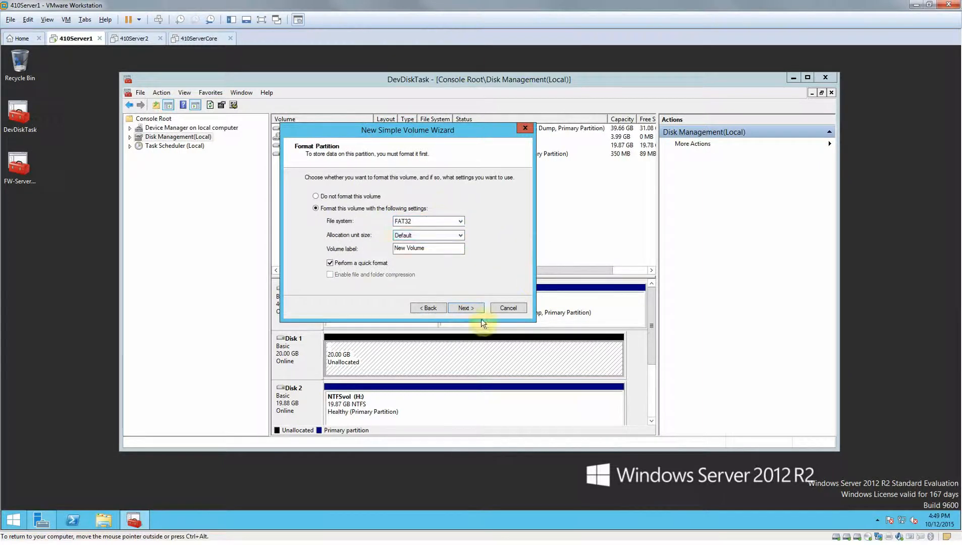
left_click(460, 223)
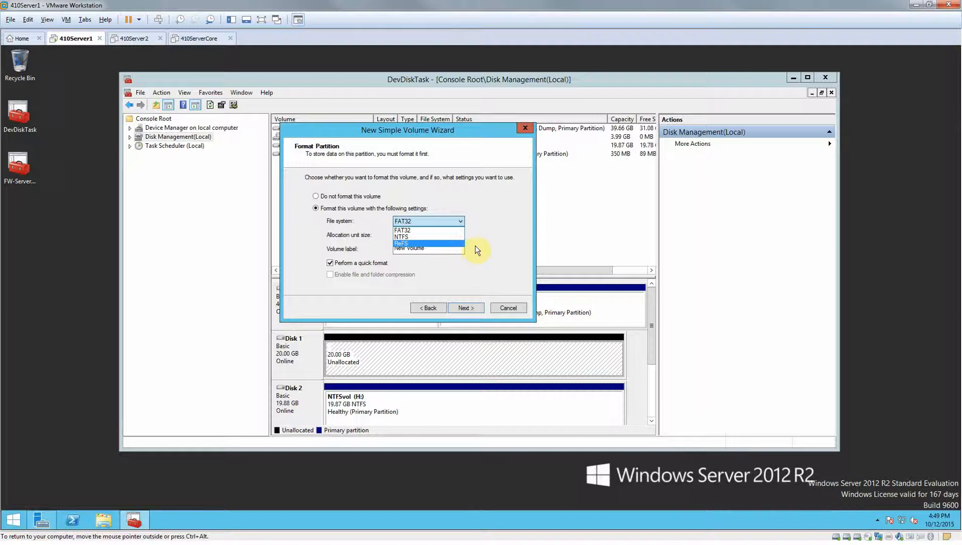
left_click(434, 227)
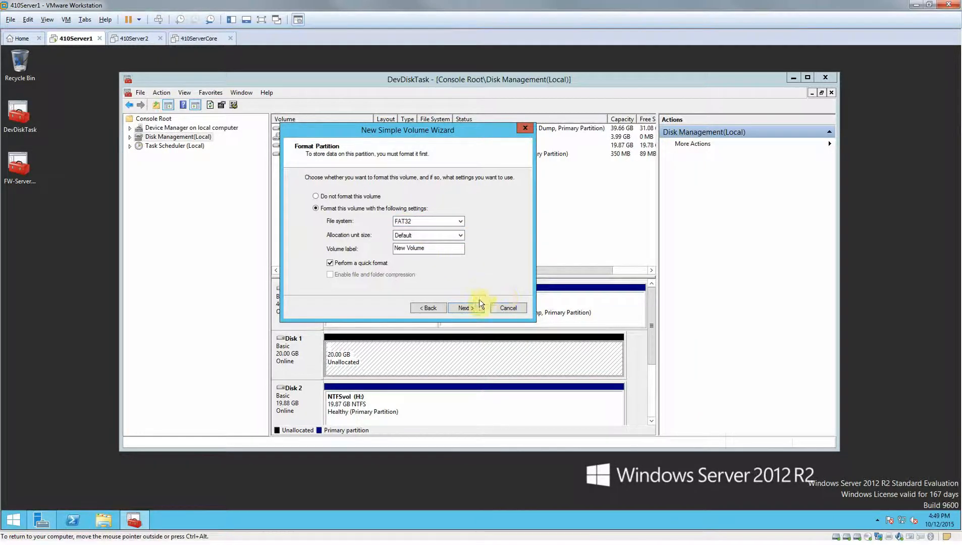
left_click(466, 307)
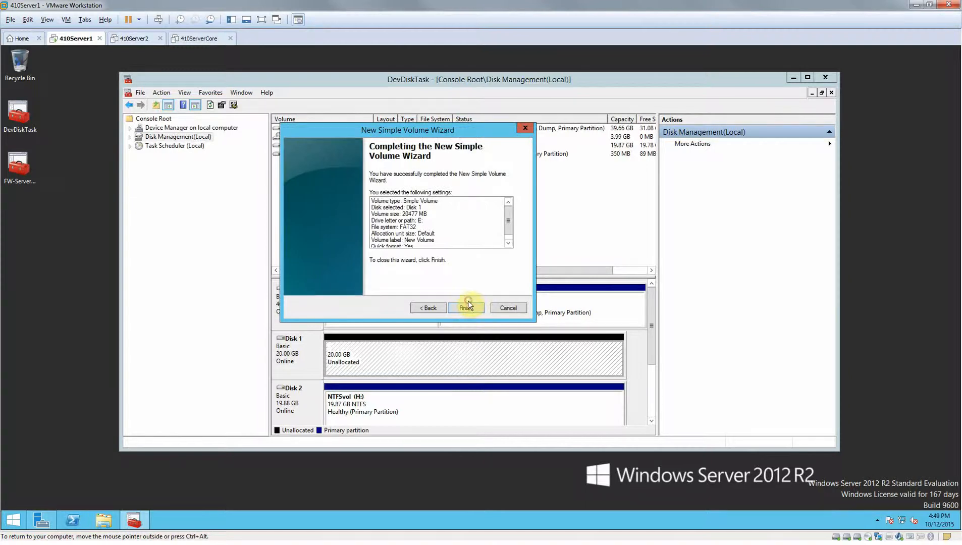
left_click(467, 306)
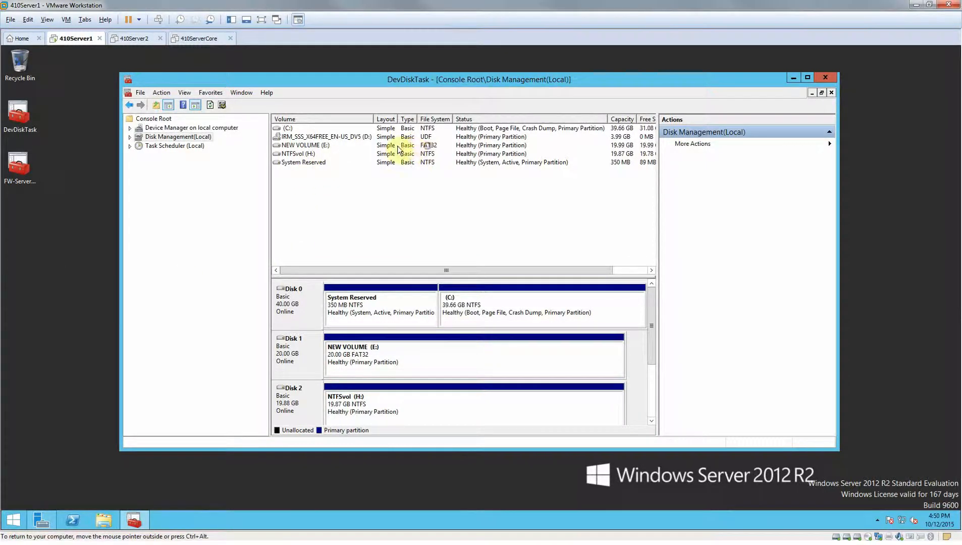
Delete the FAT32 volume NEW VOLUME (E:) from Disk 1, accepting the loss of its data.
left_click(296, 146)
right_click(298, 147)
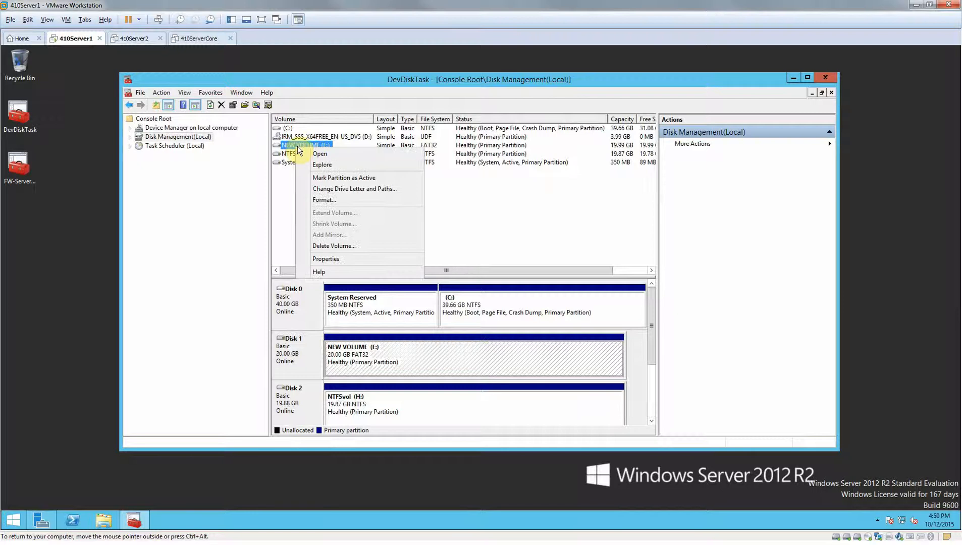
left_click(409, 373)
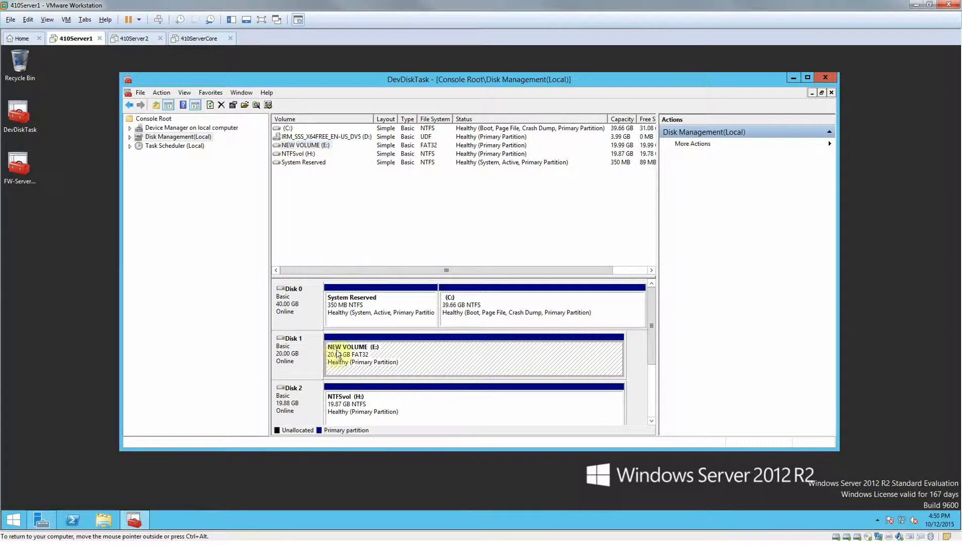
right_click(360, 349)
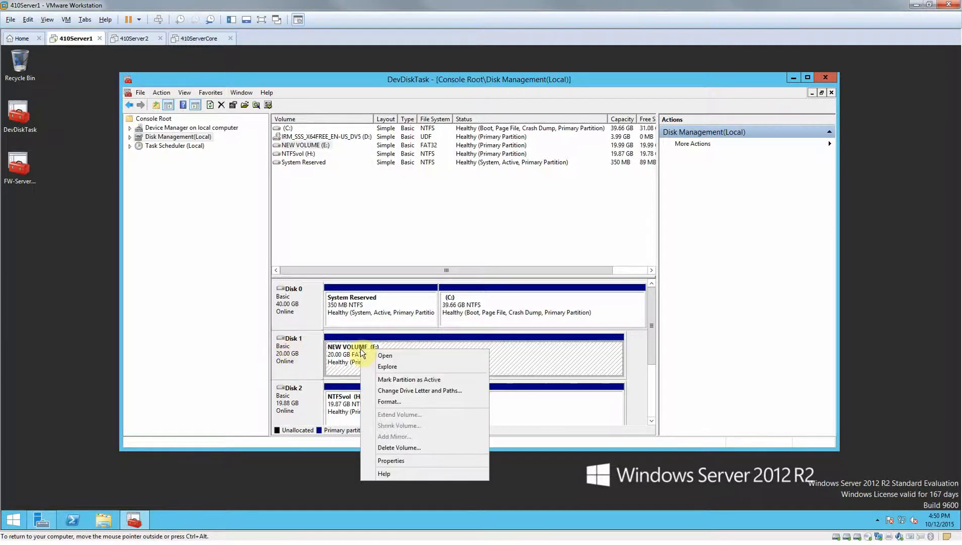
left_click(418, 449)
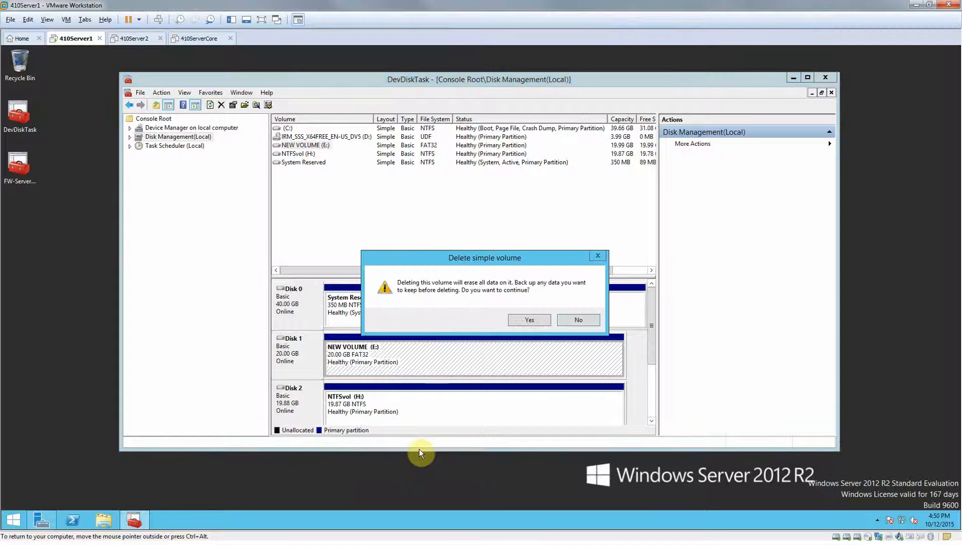
left_click(536, 318)
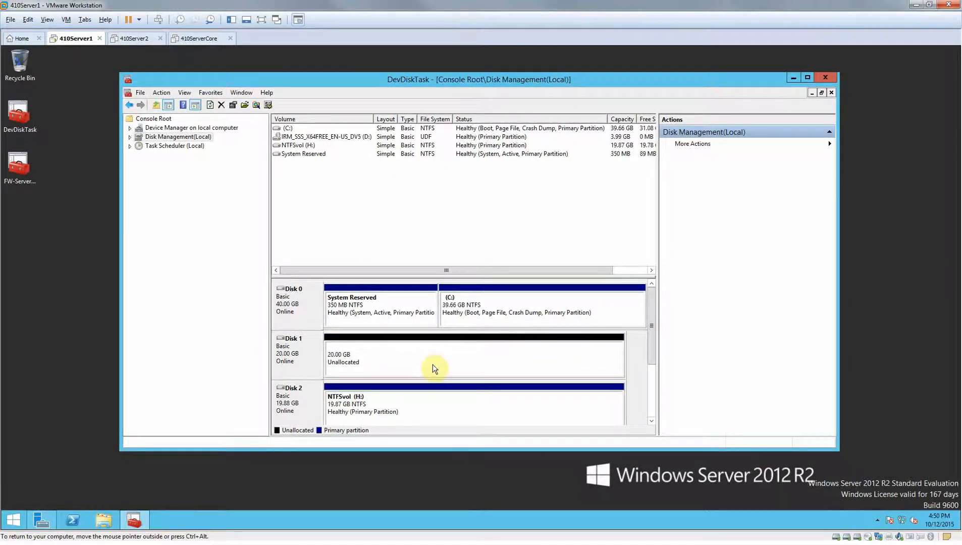
right_click(392, 411)
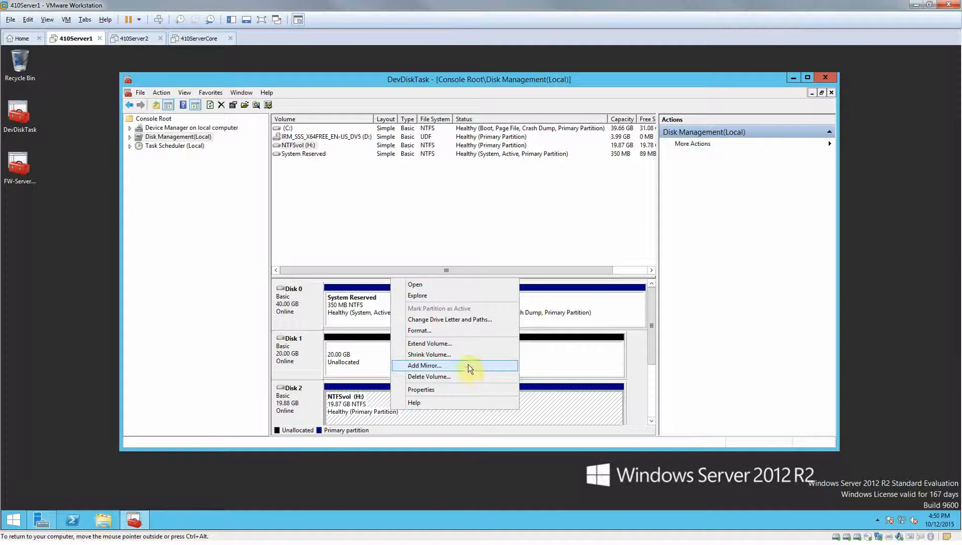
left_click(358, 371)
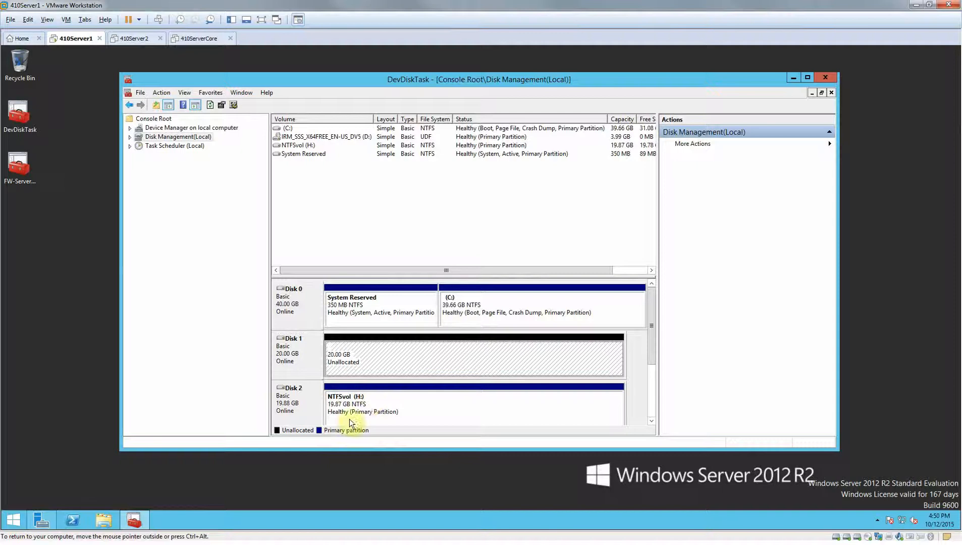
left_click(415, 404)
left_click(421, 374)
Begin extending NTFSvol (H:) on Disk 2 and add Disk 1 as the source of the extra space.
left_click(394, 403)
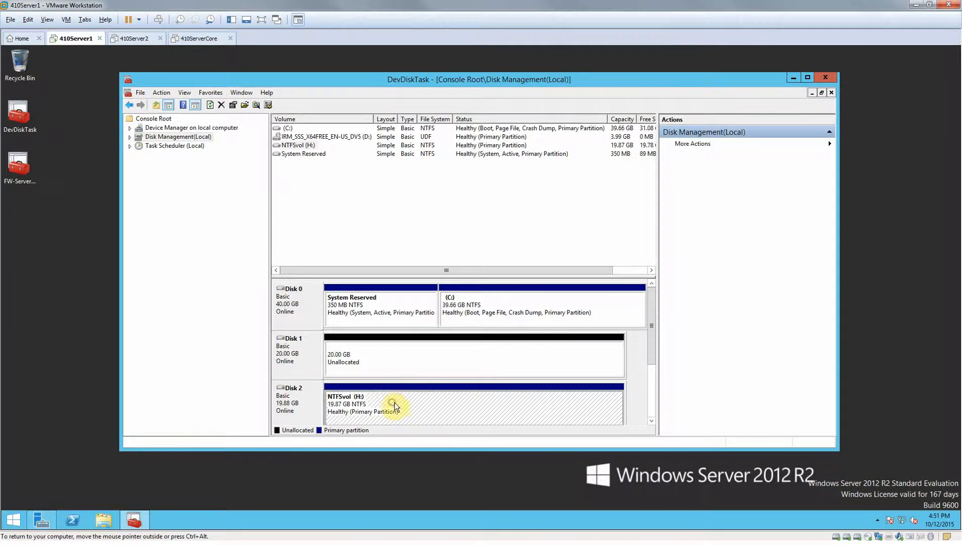
right_click(394, 402)
left_click(441, 339)
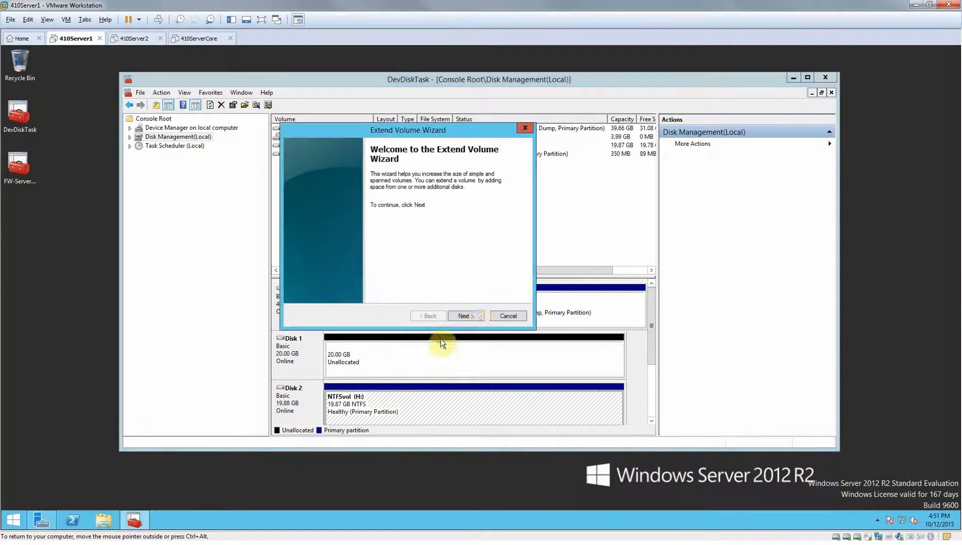
left_click(479, 314)
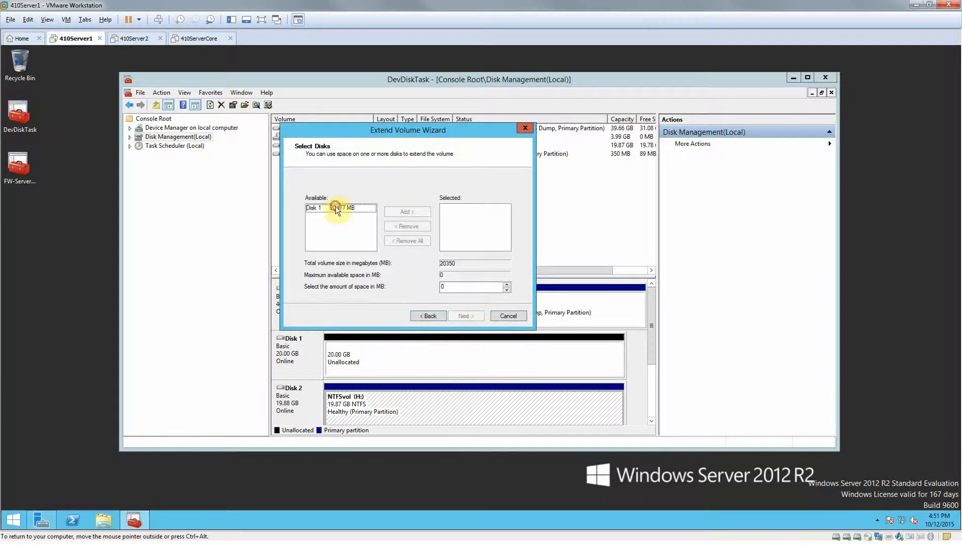
left_click(336, 207)
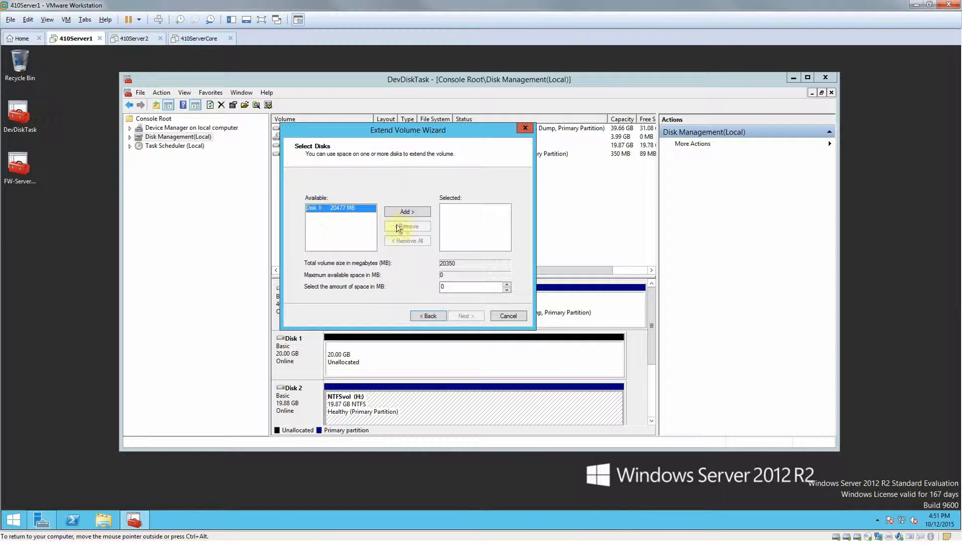
left_click(407, 213)
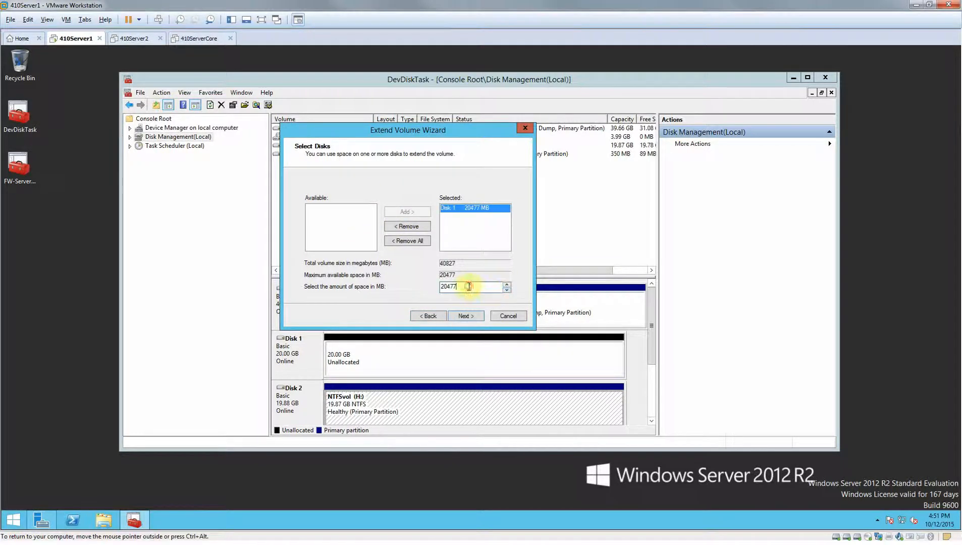
Set the space taken from Disk 1 to 1000 MB and finish the extension, accepting conversion to dynamic disks.
left_click_drag(468, 285, 422, 301)
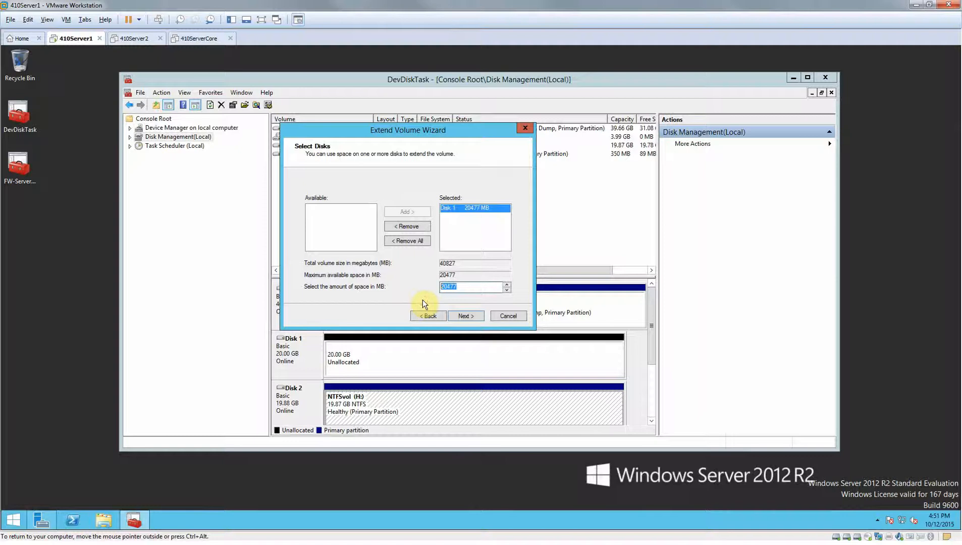
type("1000")
left_click(467, 317)
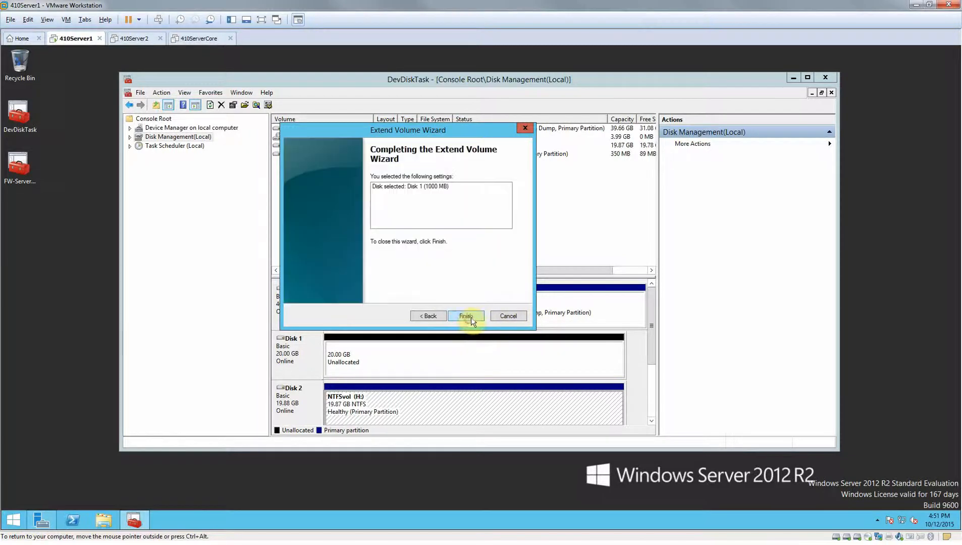
left_click(465, 316)
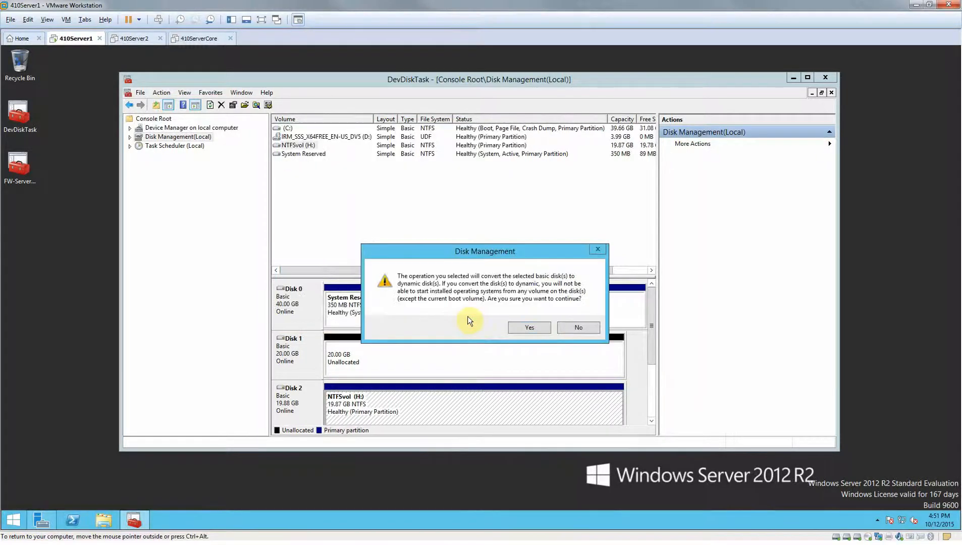
left_click(538, 328)
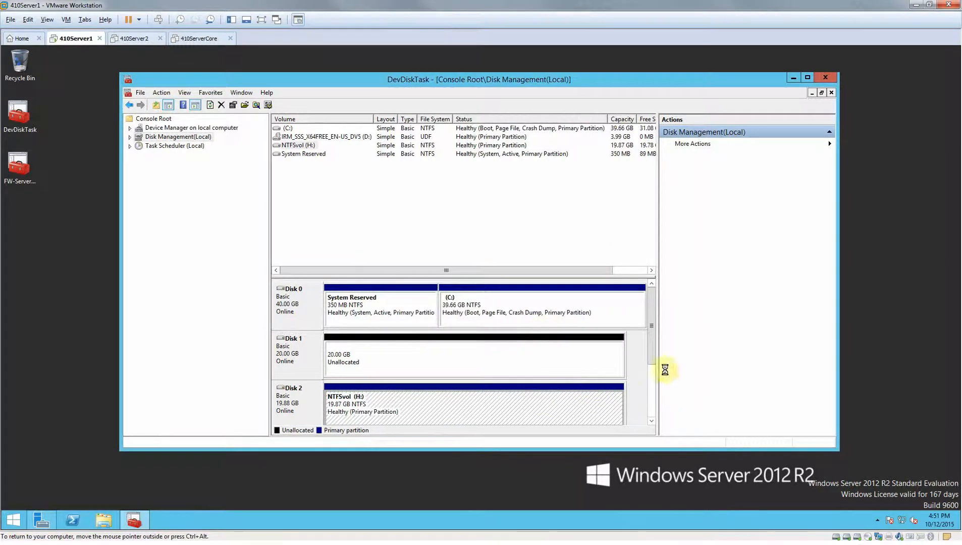
Shrink the spanned volume NTFSvol (H:) by 1000 MB, starting from its portion on Disk 1.
left_click_drag(650, 356, 649, 337)
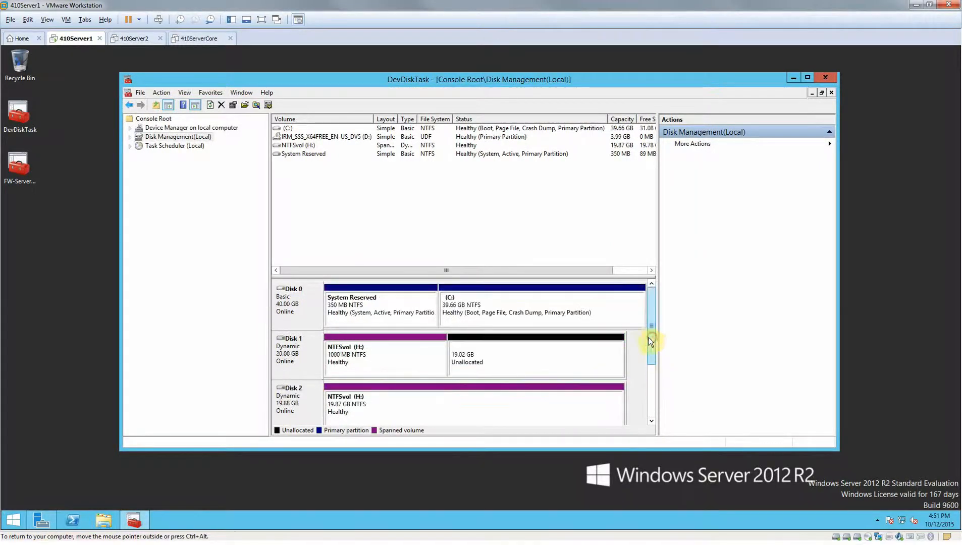
left_click(406, 397)
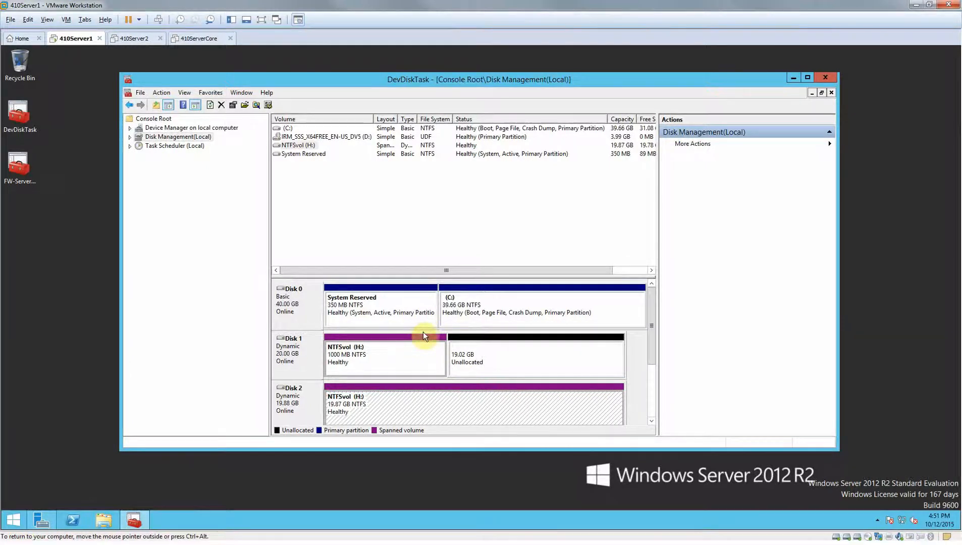
left_click(562, 347)
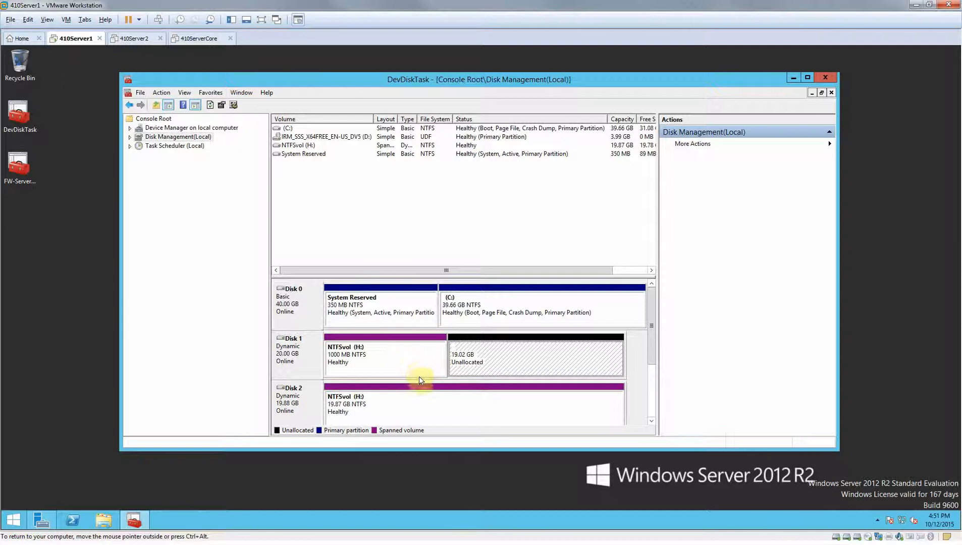
key("ctrl+alt")
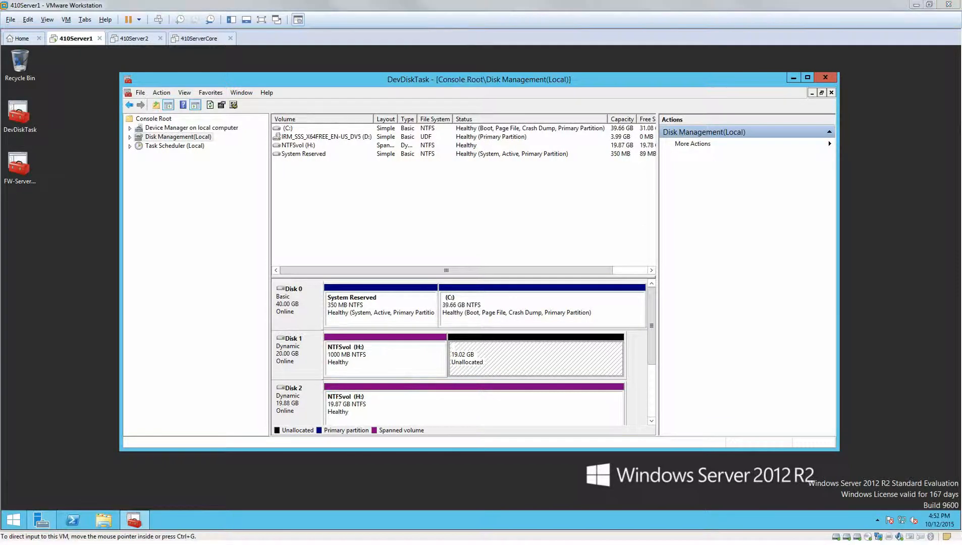
right_click(390, 364)
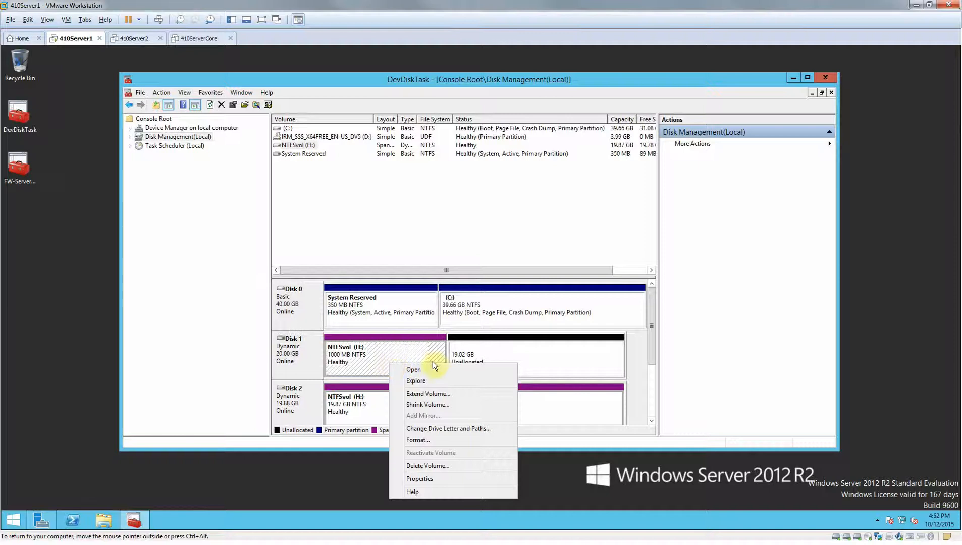
left_click(431, 405)
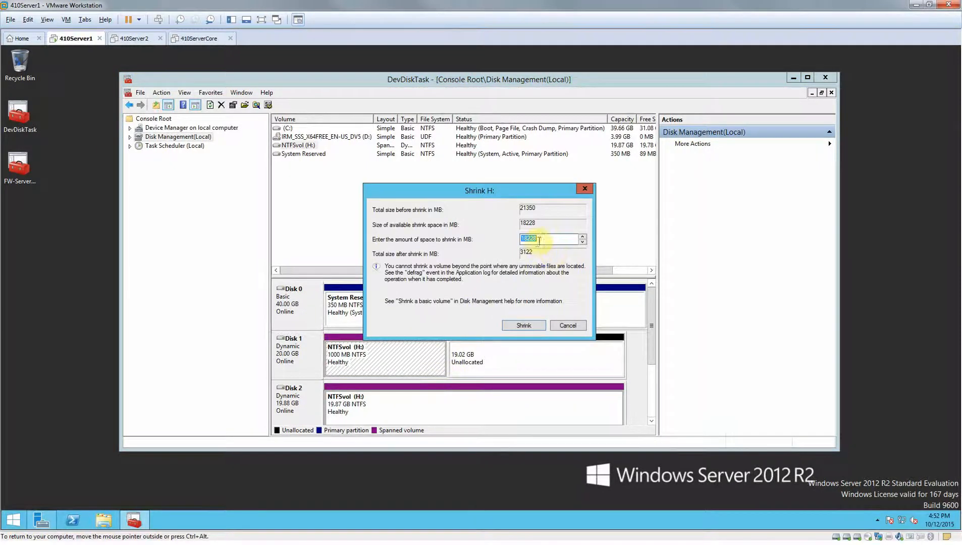
type("1000")
left_click(523, 327)
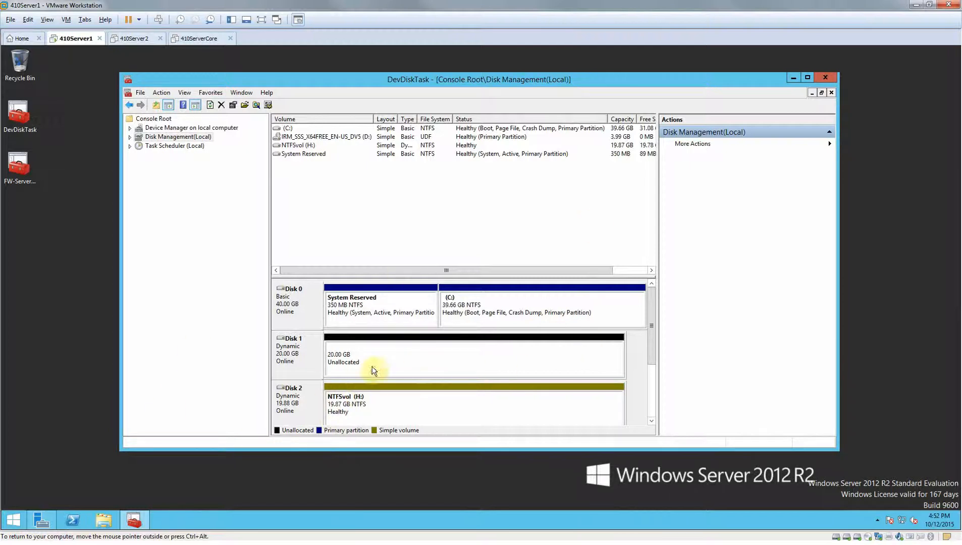
Compare the unallocated space on Disk 1 with the NTFSvol (H:) volume on Disk 2.
left_click(443, 419)
mouse_move(650, 307)
left_mouse_down()
mouse_move(650, 392)
mouse_move(651, 285)
left_mouse_up()
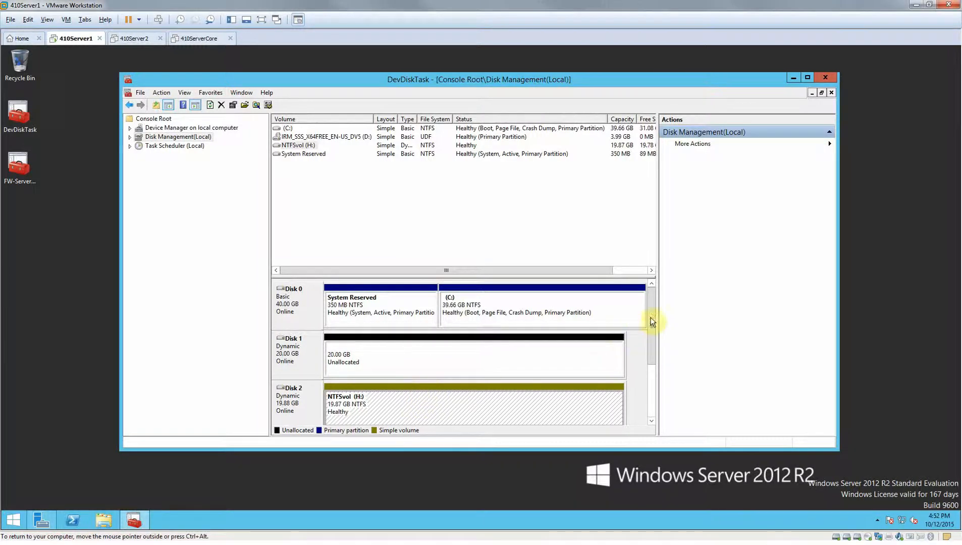
mouse_move(651, 319)
left_mouse_down()
mouse_move(651, 343)
mouse_move(655, 333)
left_mouse_up()
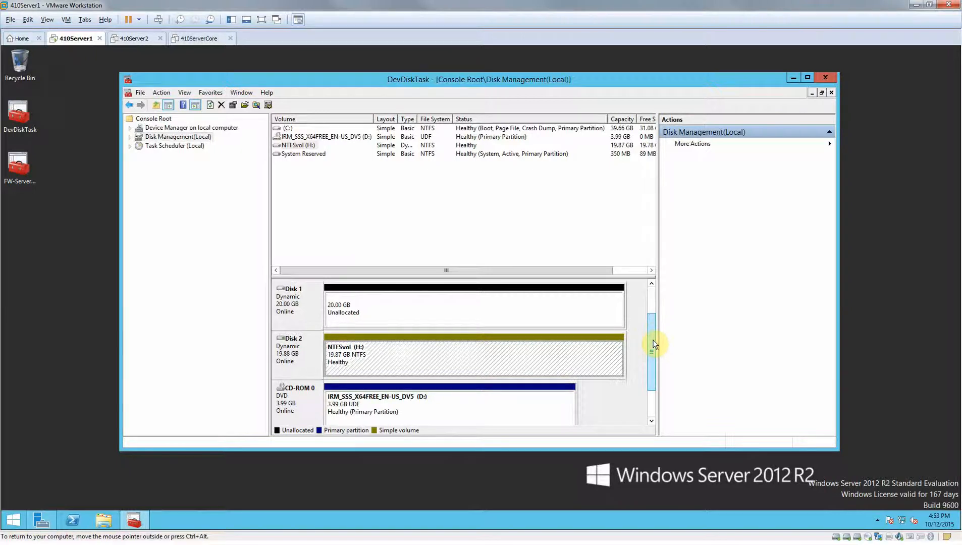
left_click(568, 352)
left_click(527, 316)
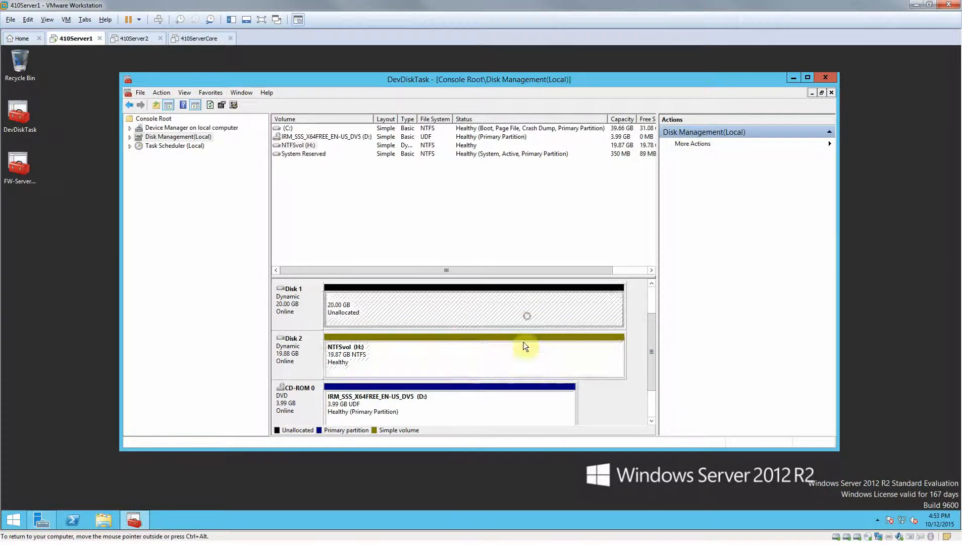
left_click(511, 359)
left_click(467, 312)
left_click(306, 318)
left_click(387, 356)
left_click(395, 311)
left_click(440, 355)
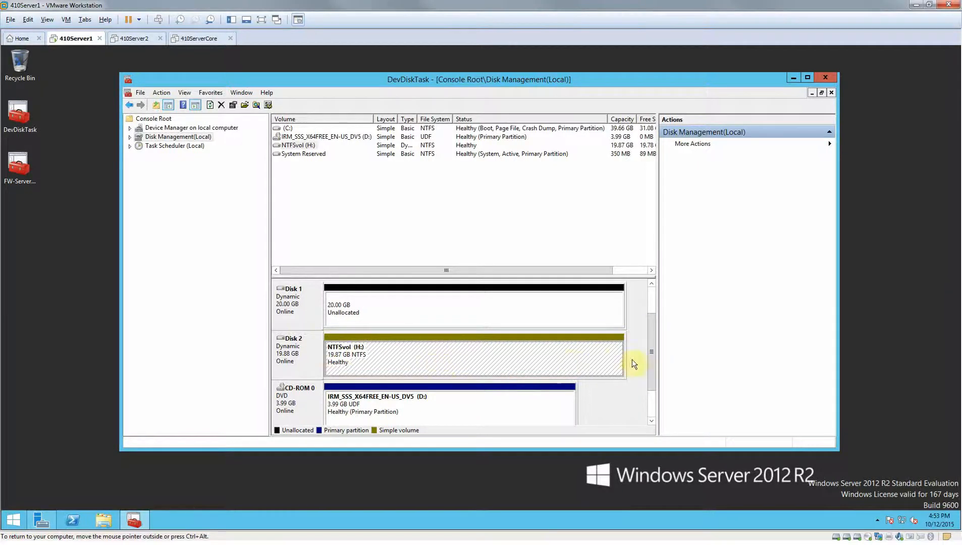
Add a mirror of NTFSvol (H:) with Disk 1 as the mirror location.
left_click(565, 355)
right_click(566, 356)
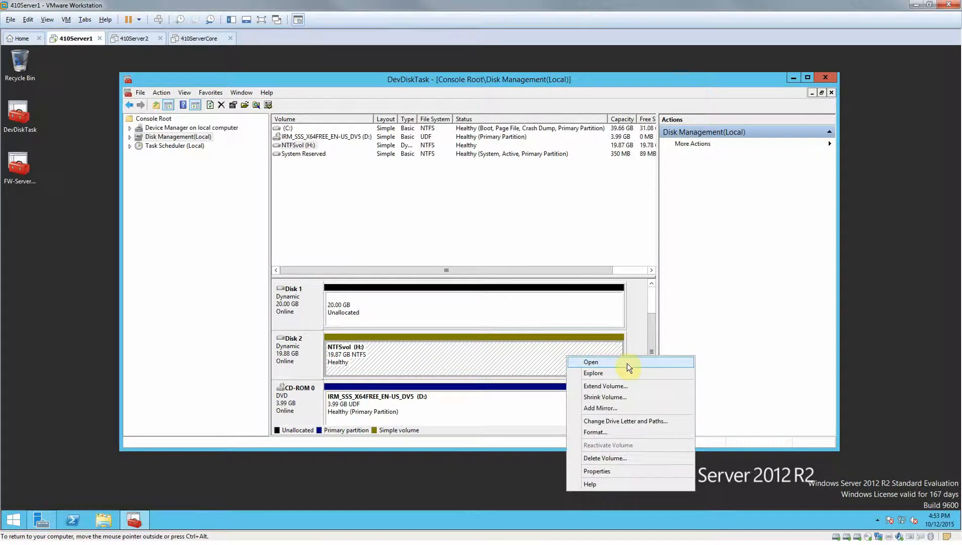
left_click(600, 409)
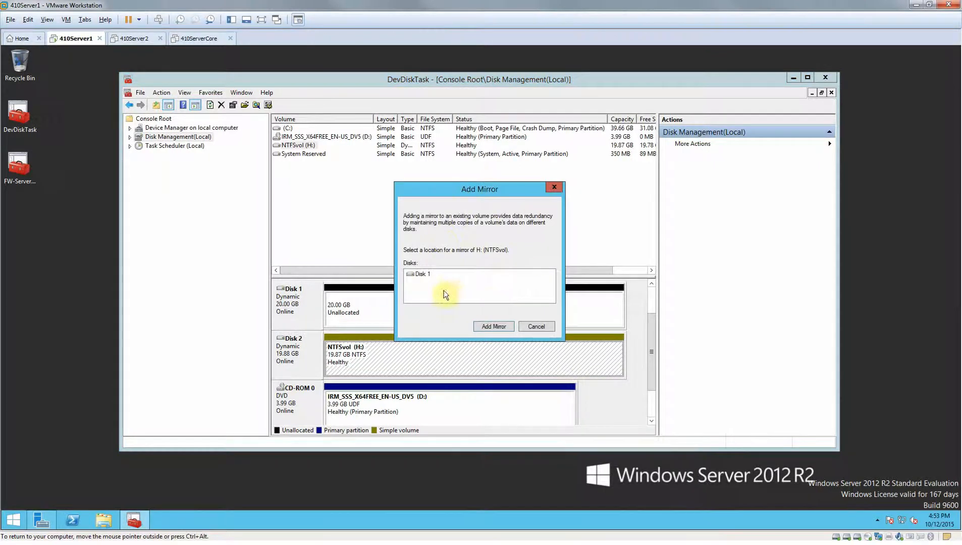
left_click(409, 276)
left_click(420, 287)
left_click(289, 322)
left_click(498, 327)
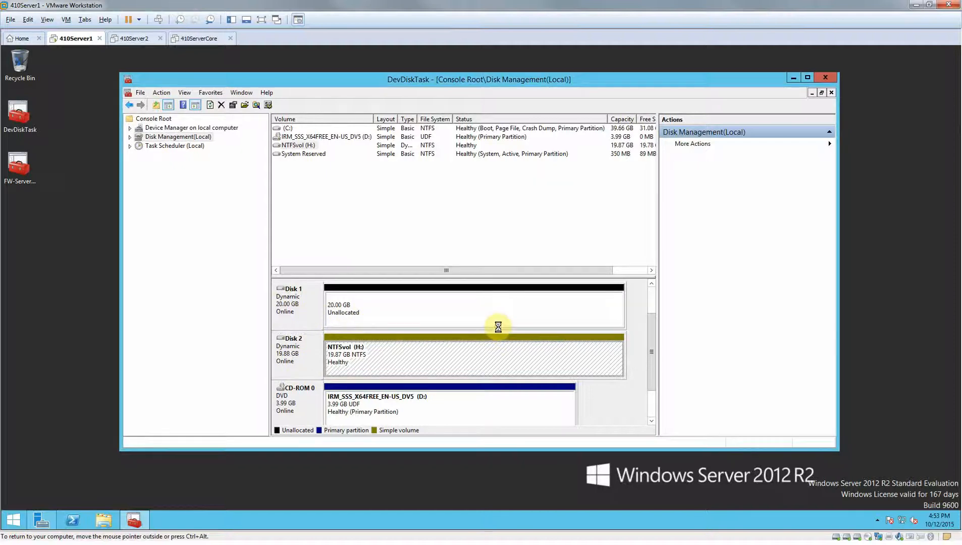